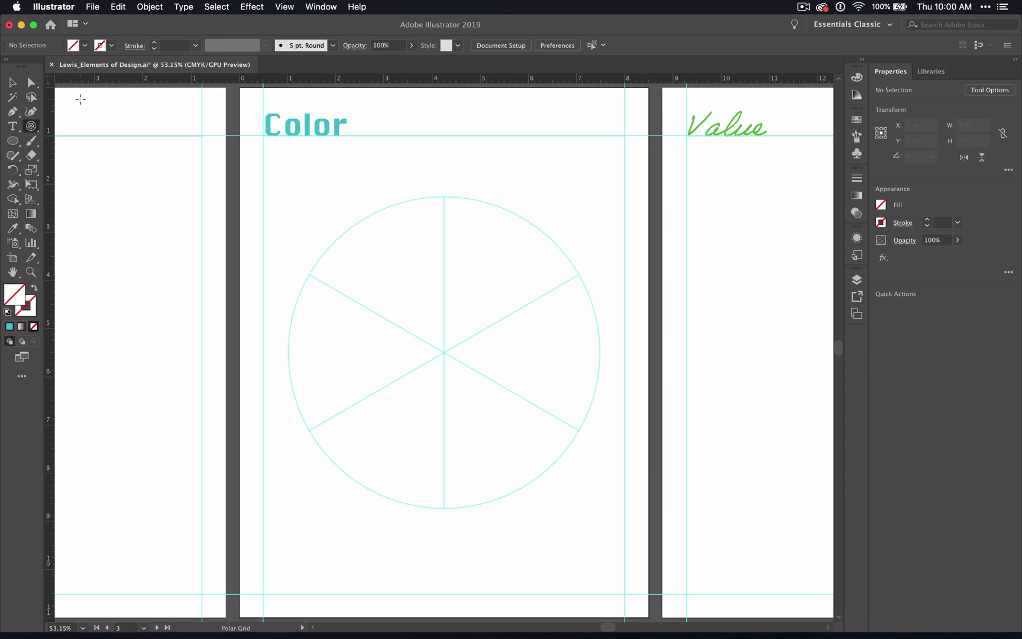
# Switch to the Arc Tool, sketch a few trial arcs around the circle, and undo them
pyautogui.click(30, 126)
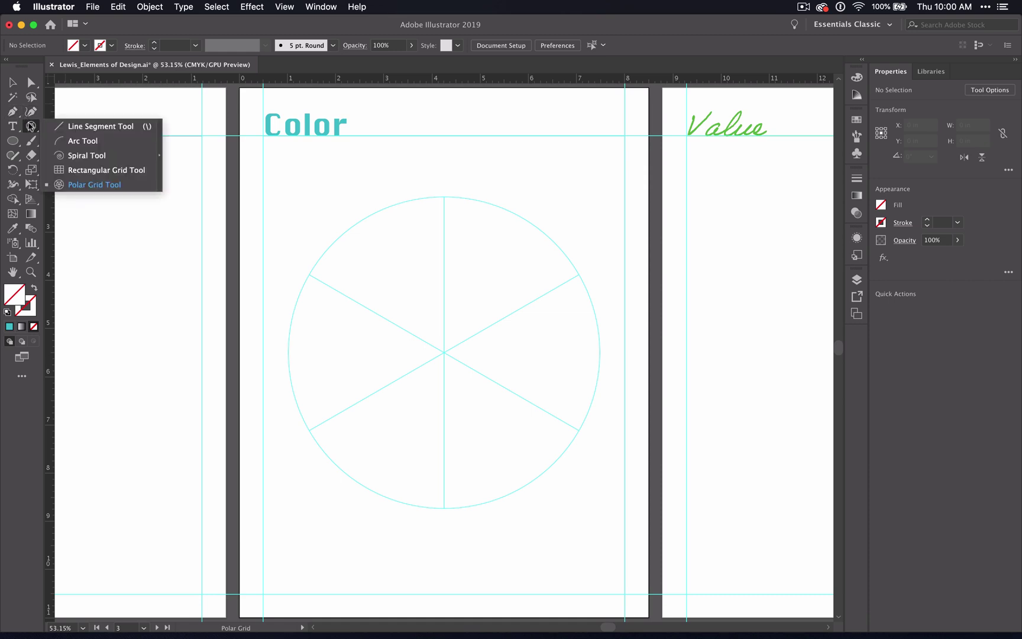
pyautogui.click(77, 141)
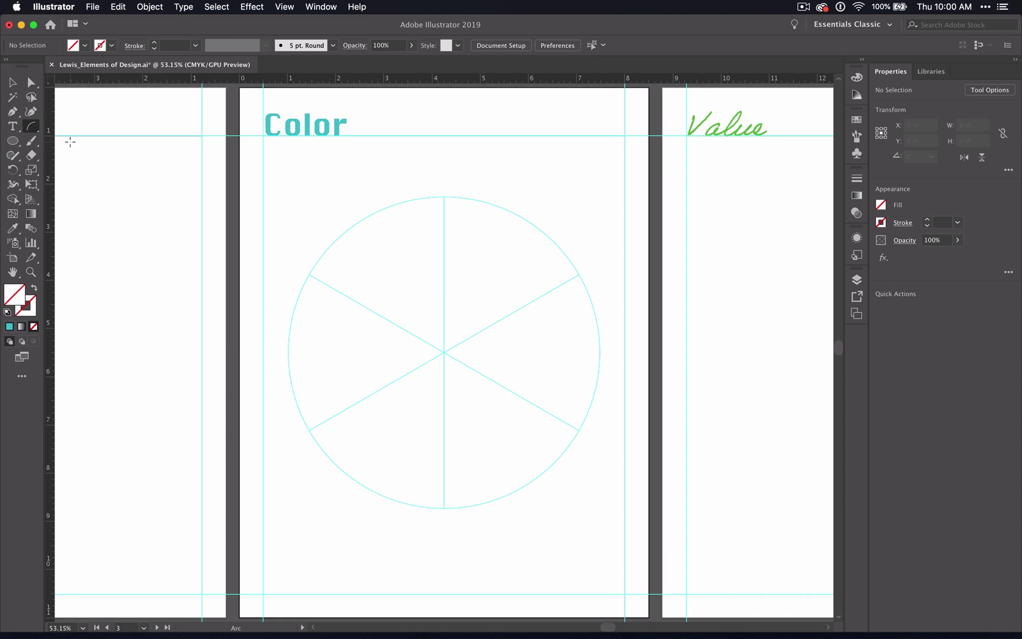
pyautogui.moveTo(272, 266); pyautogui.dragTo(440, 149)
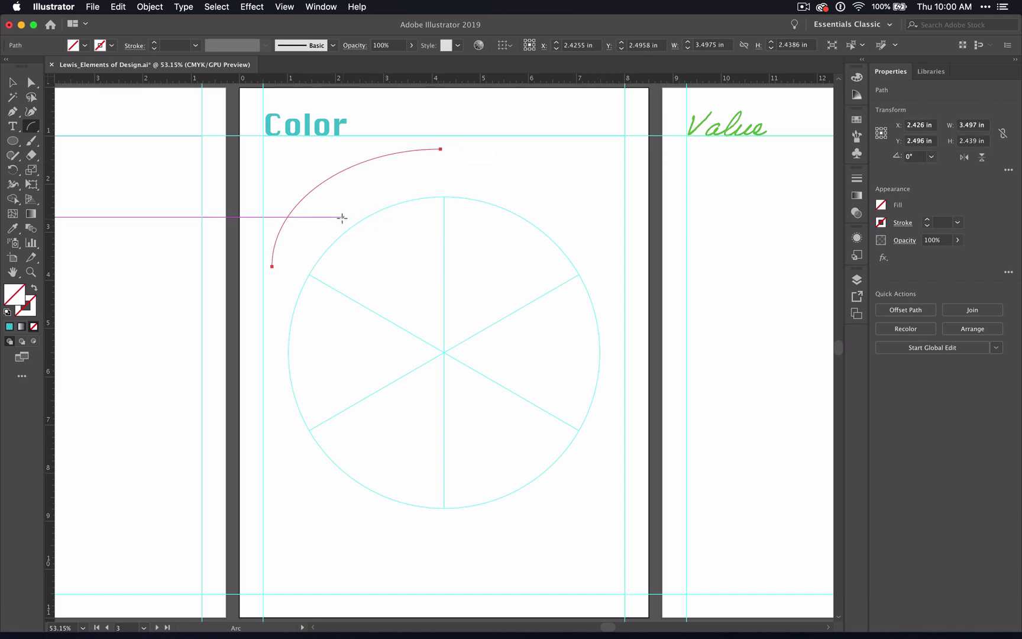
pyautogui.moveTo(341, 217); pyautogui.dragTo(506, 217)
pyautogui.press('super+z')
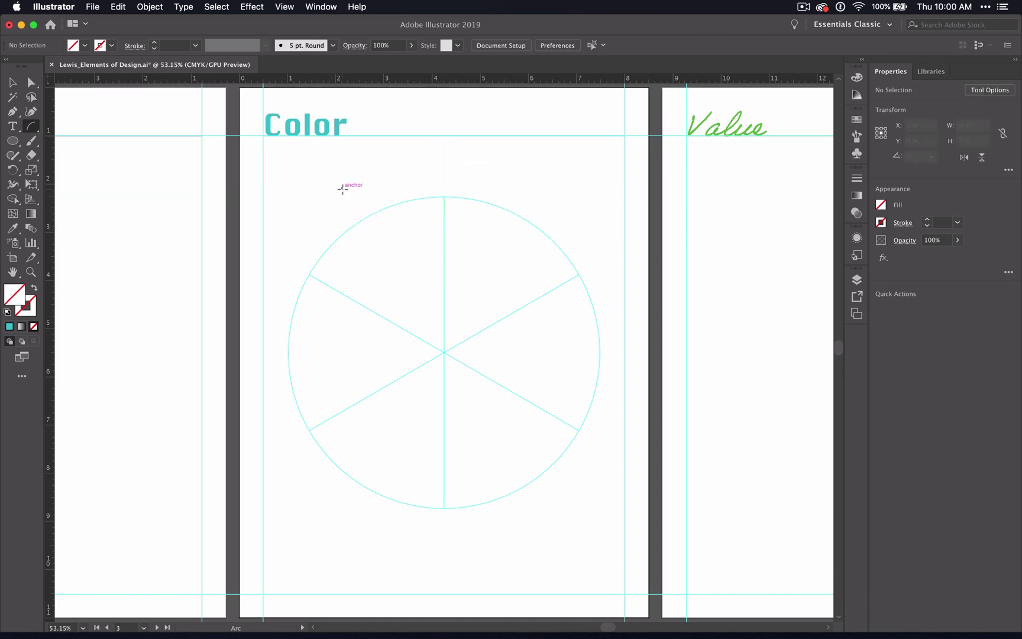
pyautogui.moveTo(341, 188); pyautogui.dragTo(463, 107)
pyautogui.press('super+z')
pyautogui.press('super+z')
pyautogui.press('super+z')
pyautogui.press('super+z')
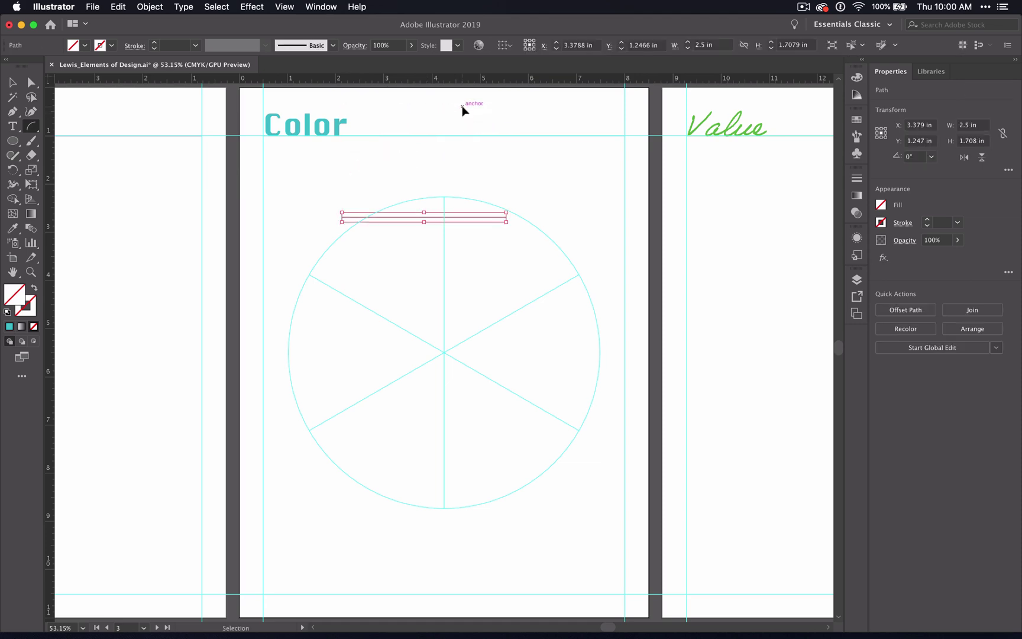
pyautogui.press('super+z')
pyautogui.press('super+z')
pyautogui.press('super+z')
pyautogui.press('super+z')
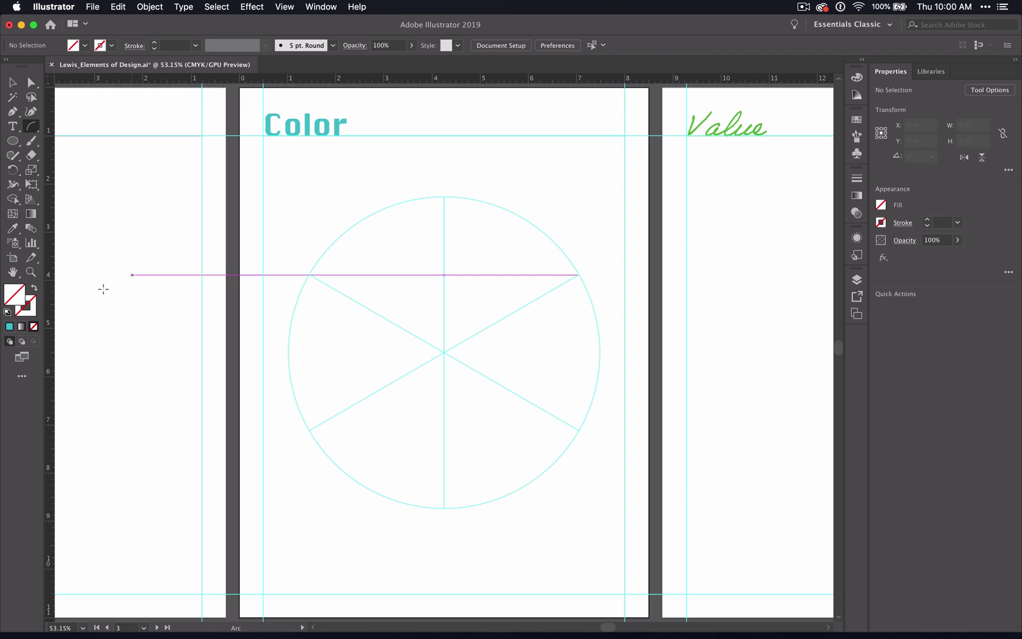
# Set a teal stroke and draw the title arc above the circle's upper left
pyautogui.click(34, 307)
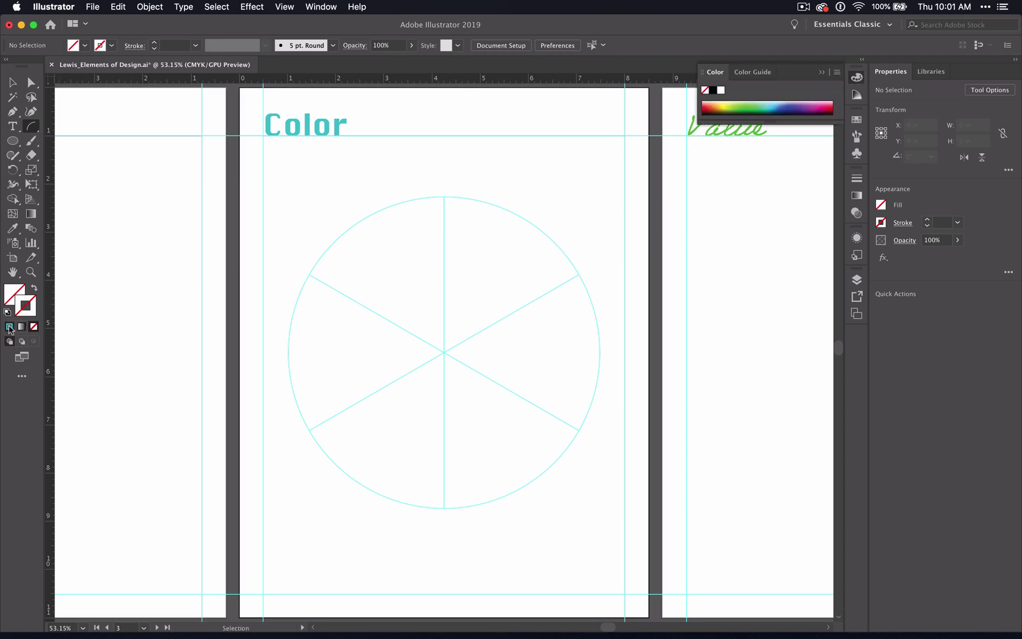
pyautogui.click(9, 326)
pyautogui.moveTo(283, 229); pyautogui.dragTo(440, 152)
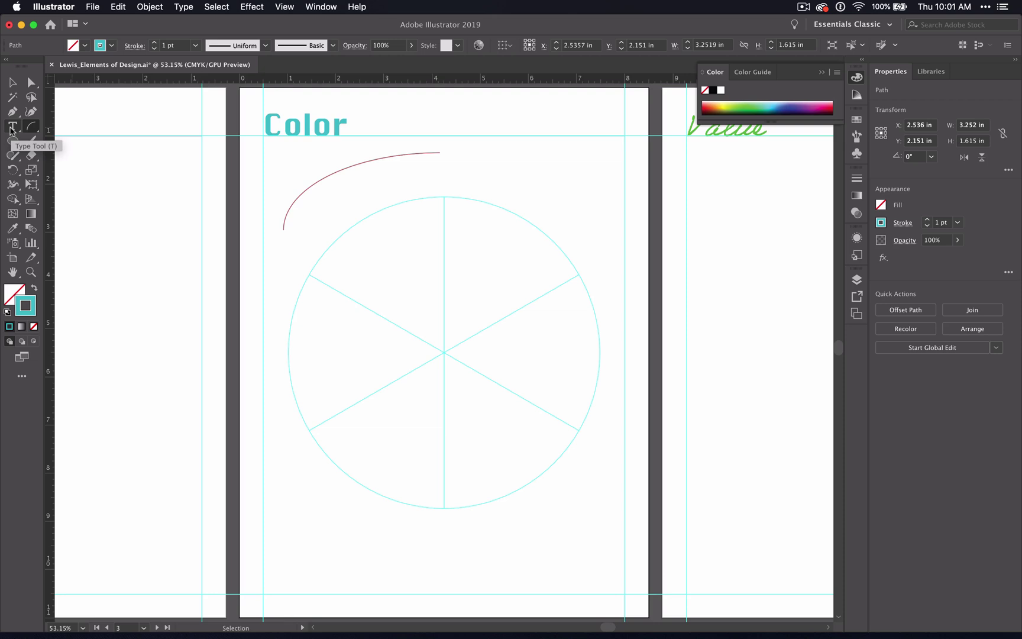
# Run the text 'Color Wheel' along the arc with the Type on a Path tool
pyautogui.hscroll(-10, 159, 194)
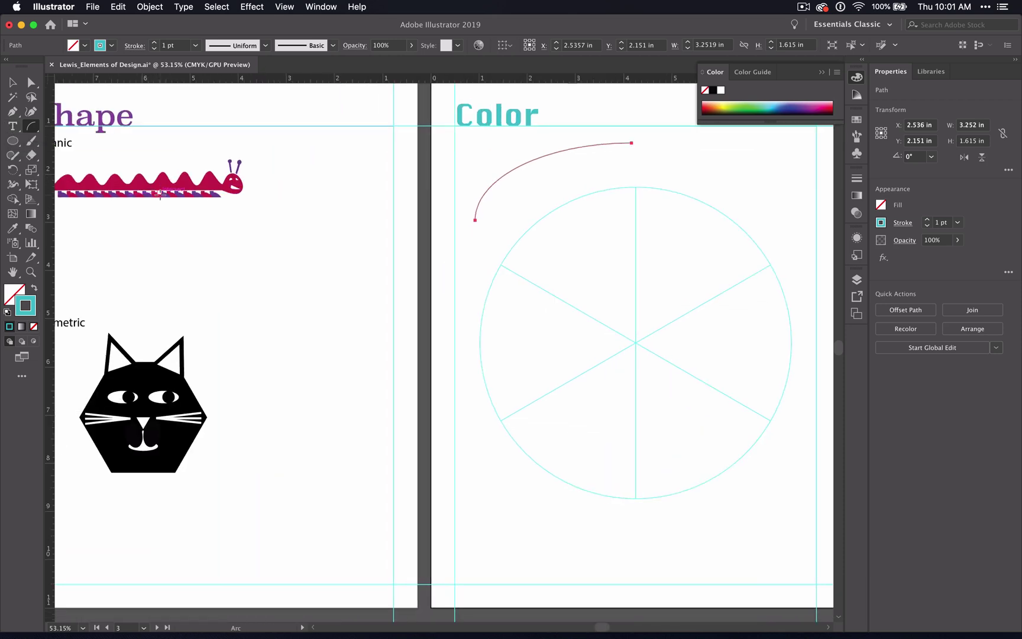
pyautogui.hscroll(-10, 160, 194)
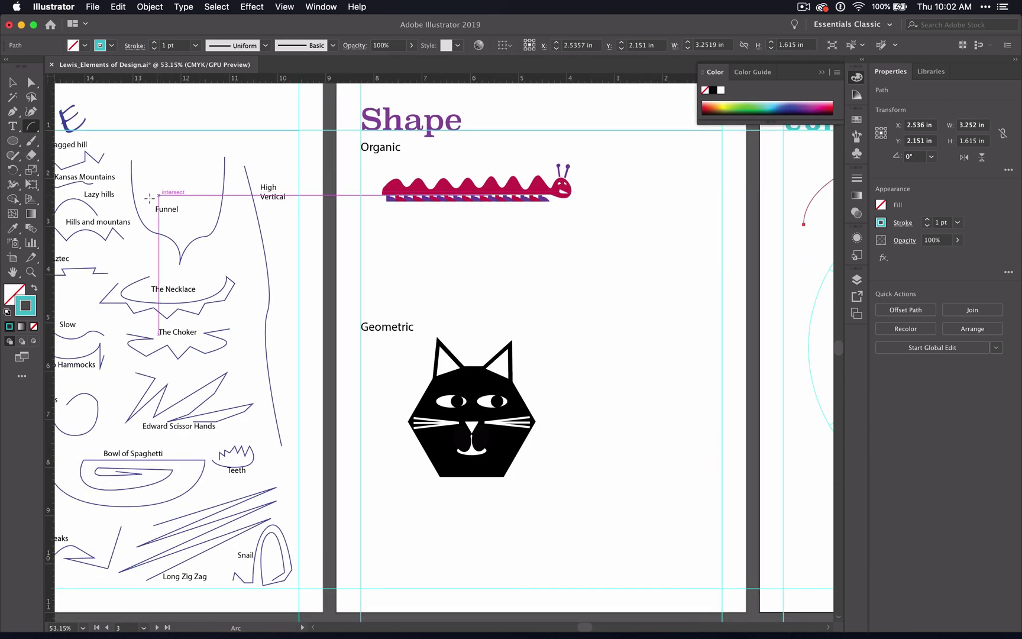
pyautogui.click(13, 126)
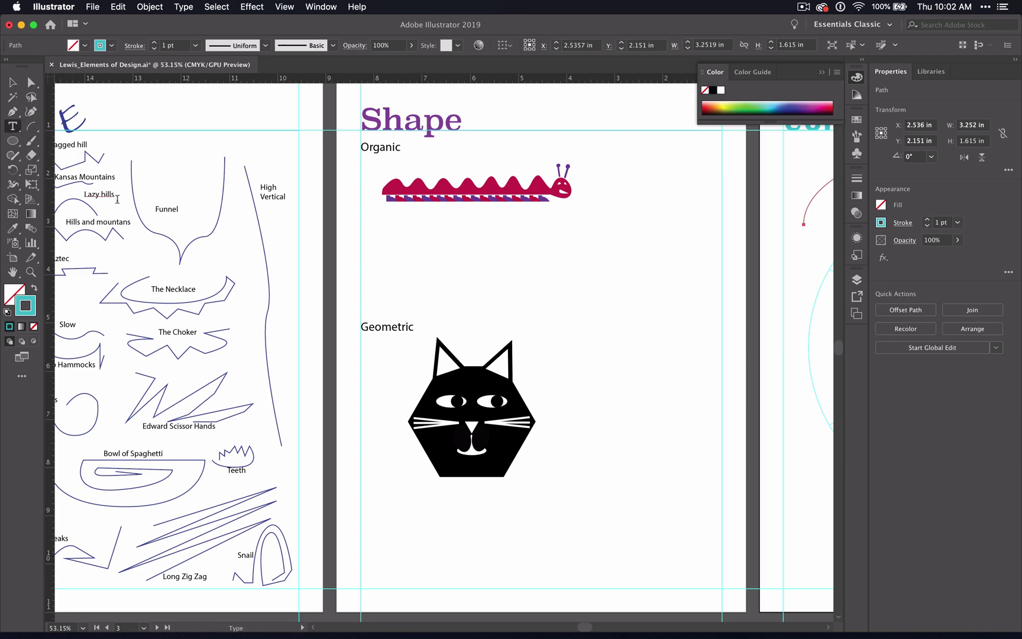
pyautogui.hscroll(8, 264, 268)
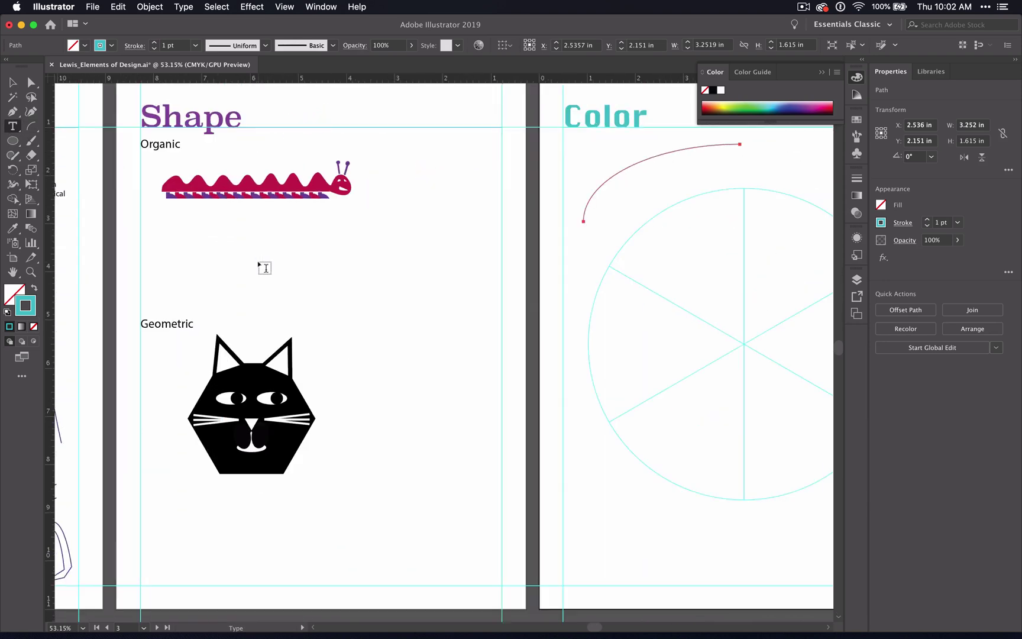
pyautogui.hscroll(6, 265, 268)
pyautogui.scroll(2, 264, 267)
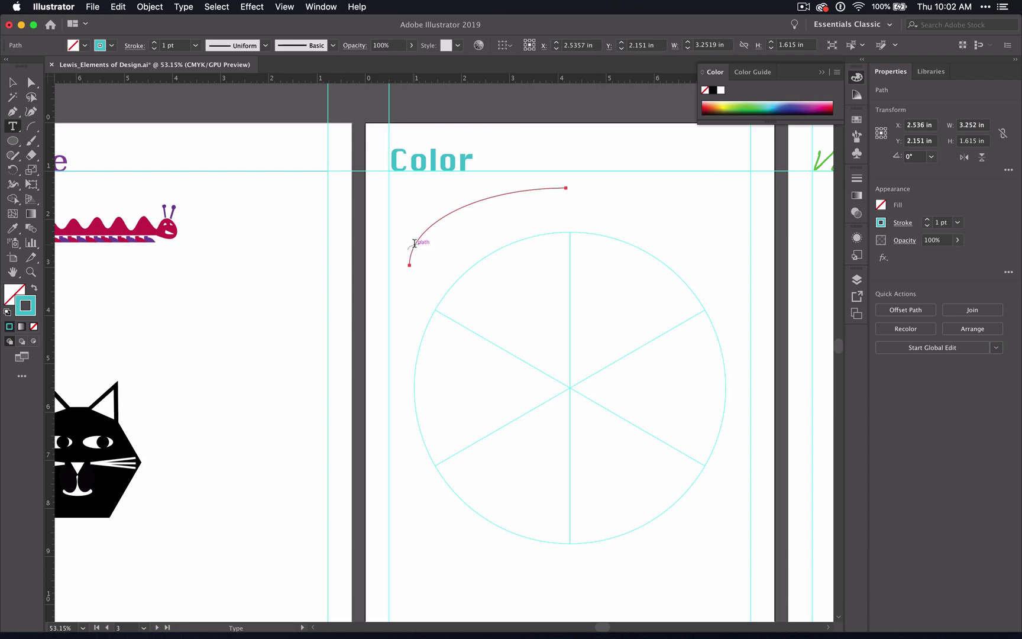
pyautogui.click(414, 243)
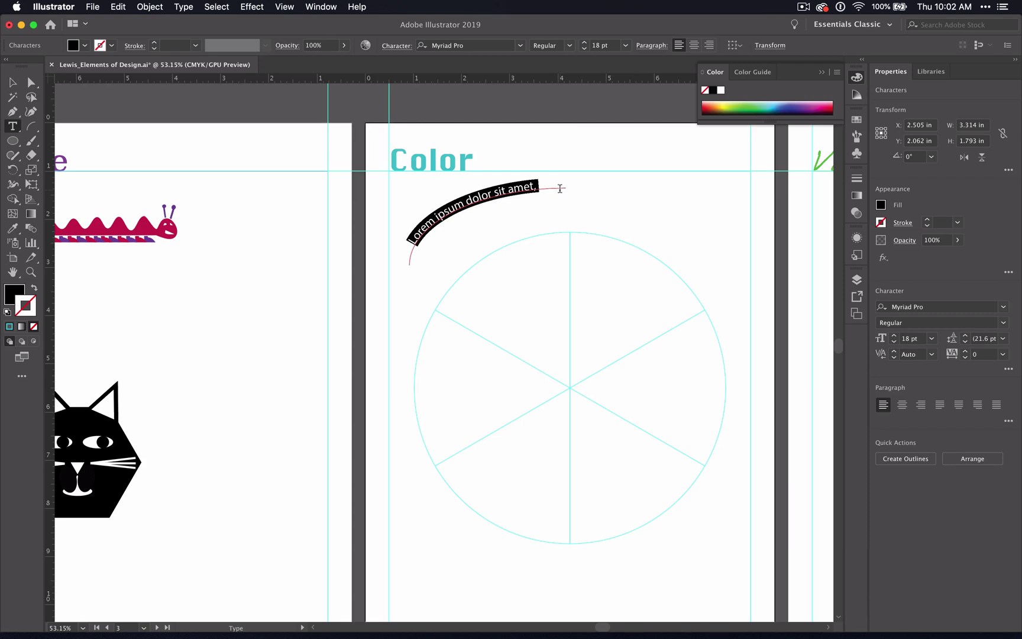
pyautogui.write('Color Wheel')
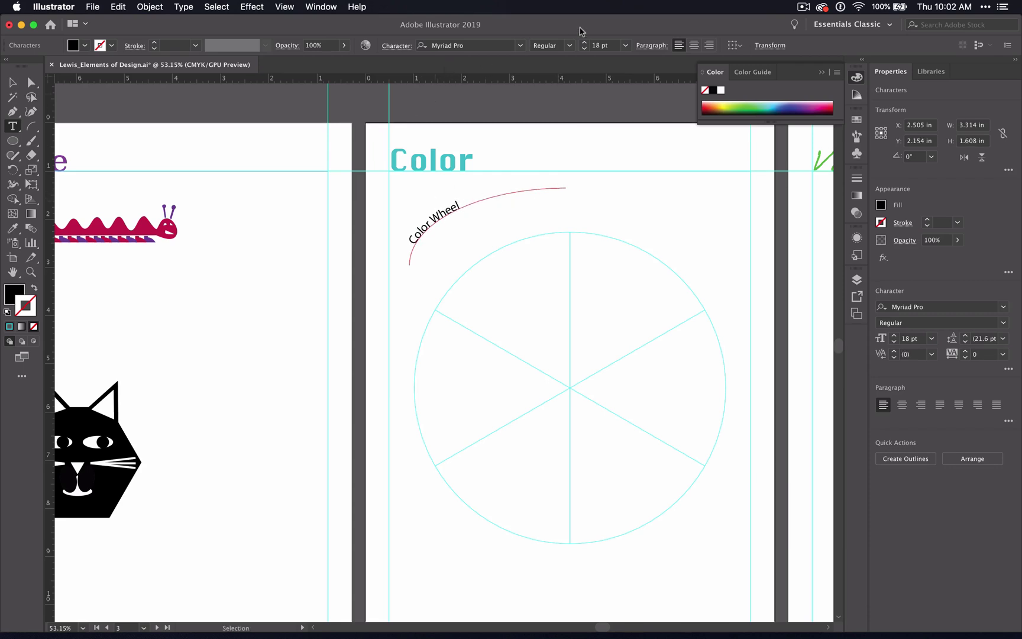
pyautogui.click(13, 81)
# Change the curved Color Wheel text's font to Impact
pyautogui.click(458, 204)
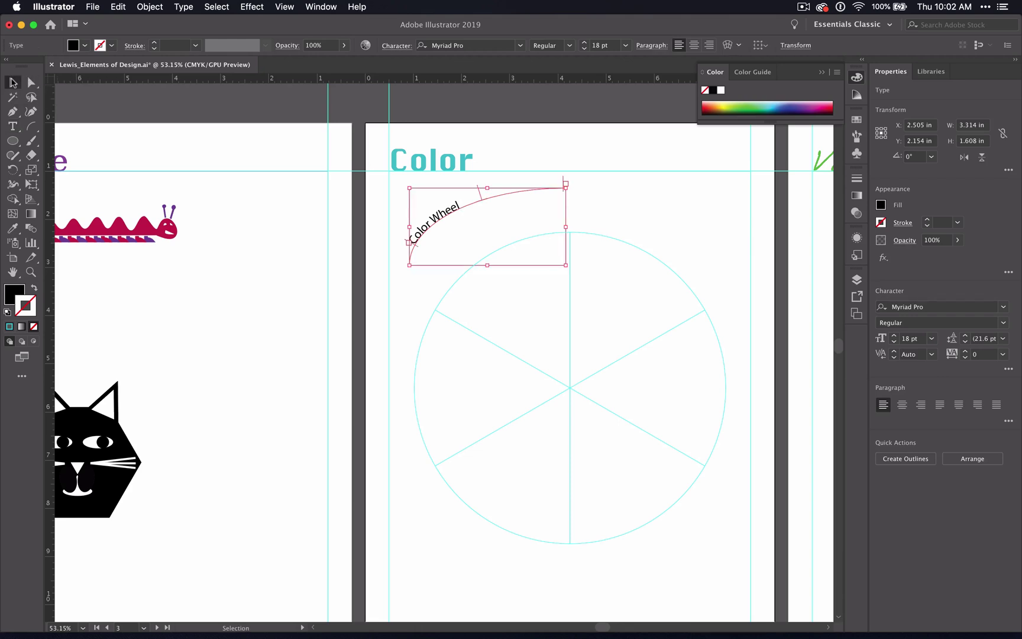
pyautogui.click(522, 47)
pyautogui.click(602, 122)
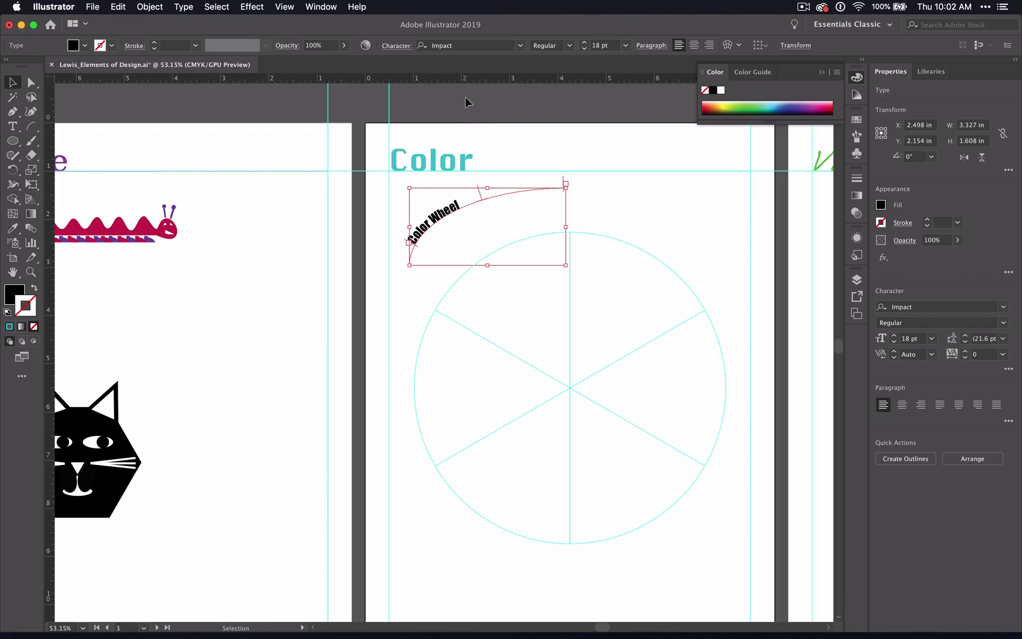
# Fill the curved text with the Color heading's teal 49C3CA and set it to 26 pt
pyautogui.click(454, 164)
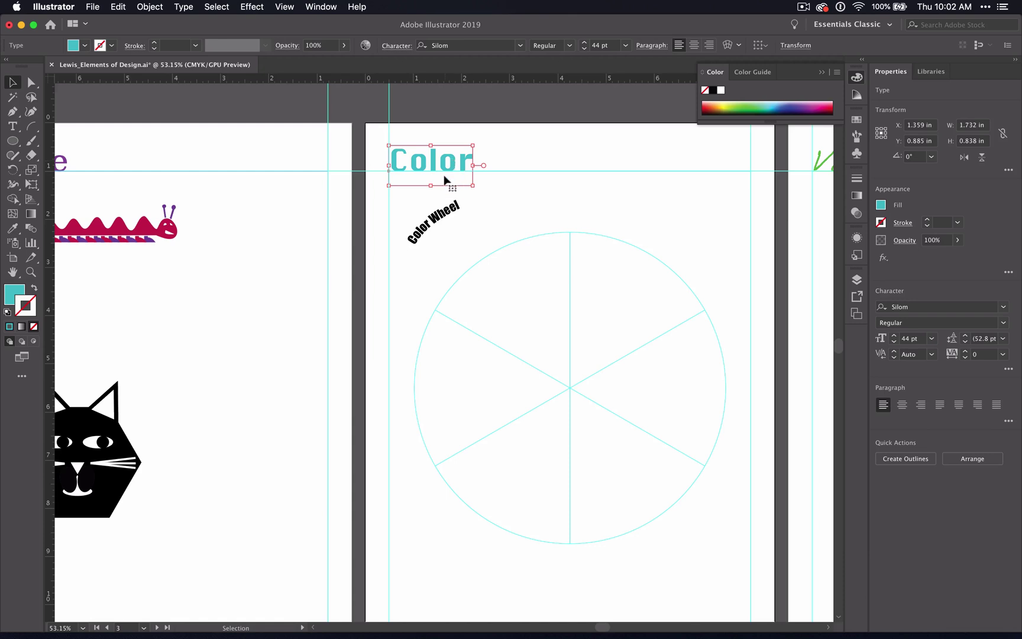
pyautogui.doubleClick(16, 299)
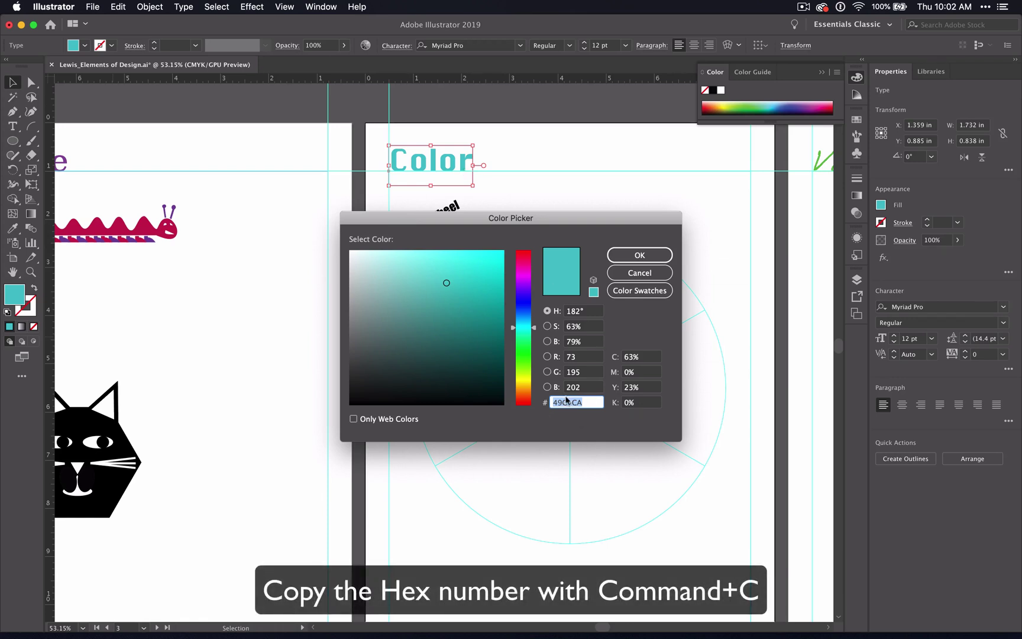
pyautogui.click(640, 254)
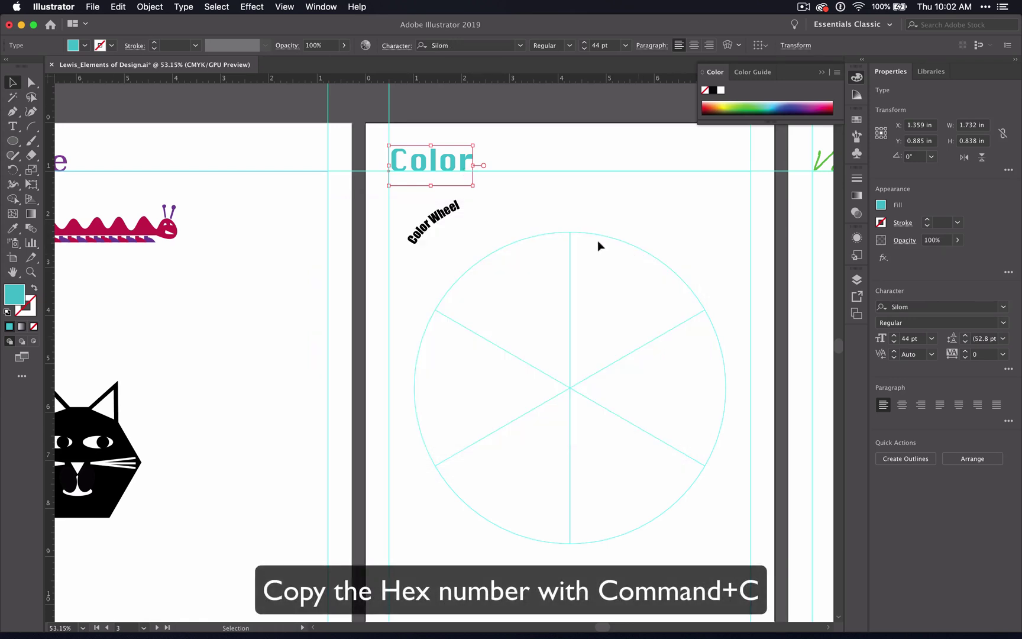
pyautogui.click(440, 222)
pyautogui.doubleClick(13, 296)
pyautogui.write('49C3CA')
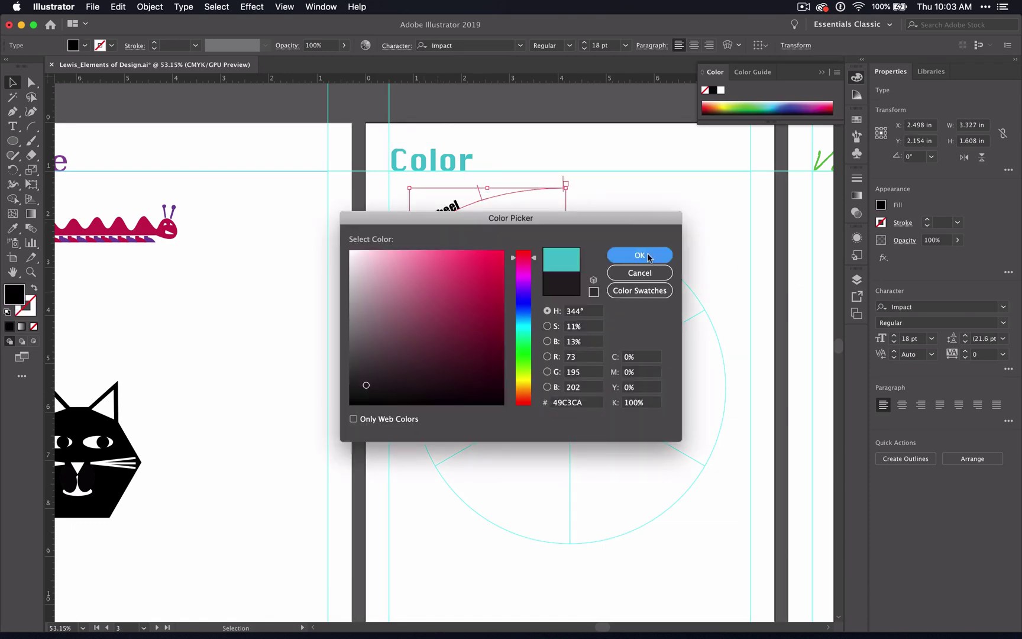
pyautogui.press('Return')
pyautogui.click(583, 42)
pyautogui.click(584, 42)
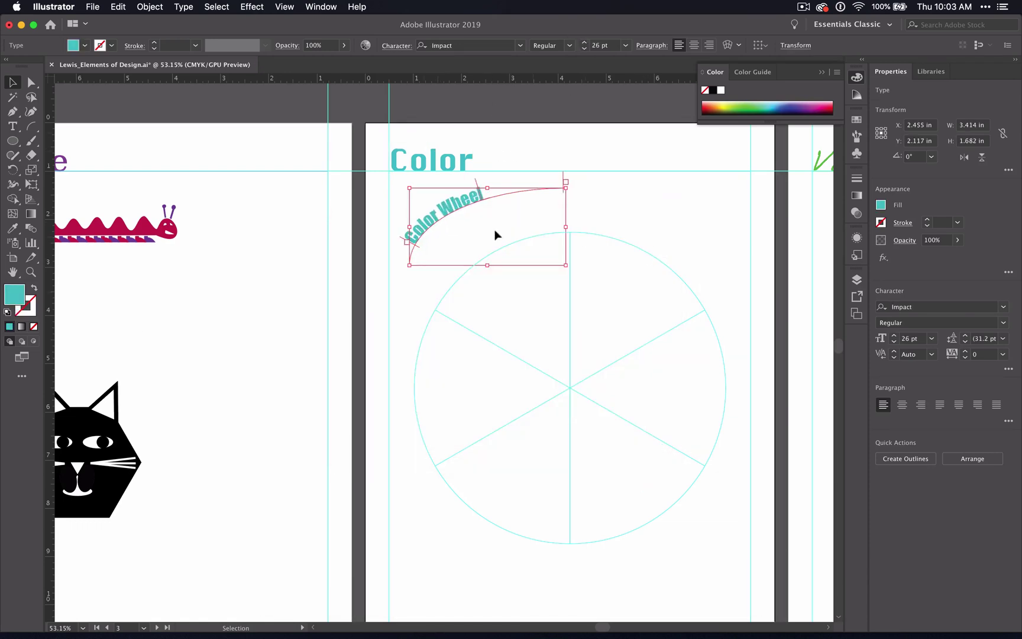
pyautogui.press('super+shift+a')
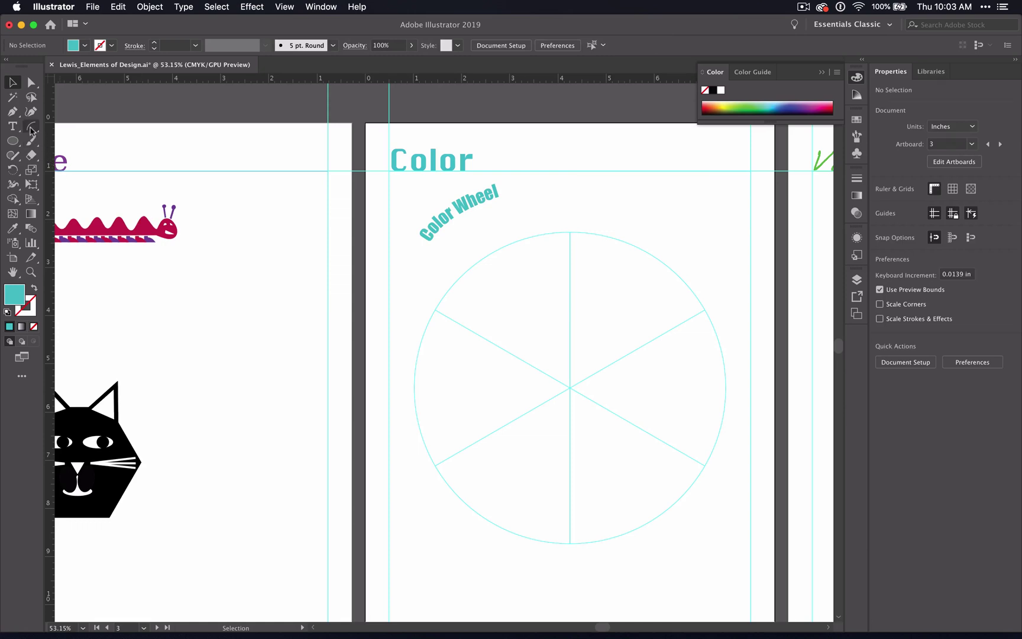
# Draw a spiral about 3.18 × 2.55 in coiling out from the wheel's centre
pyautogui.click(30, 129)
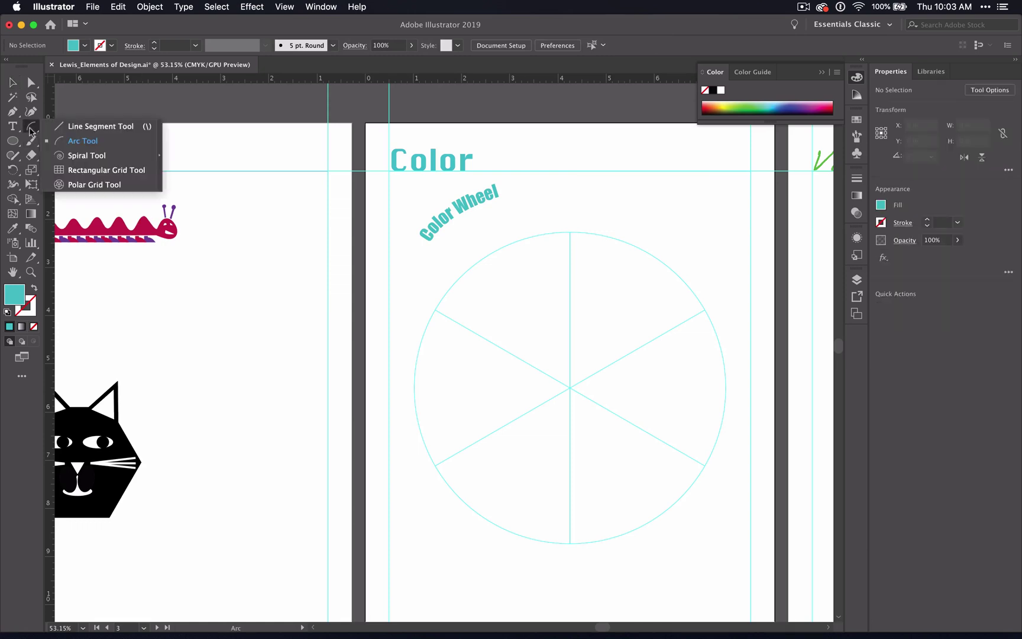
pyautogui.click(96, 155)
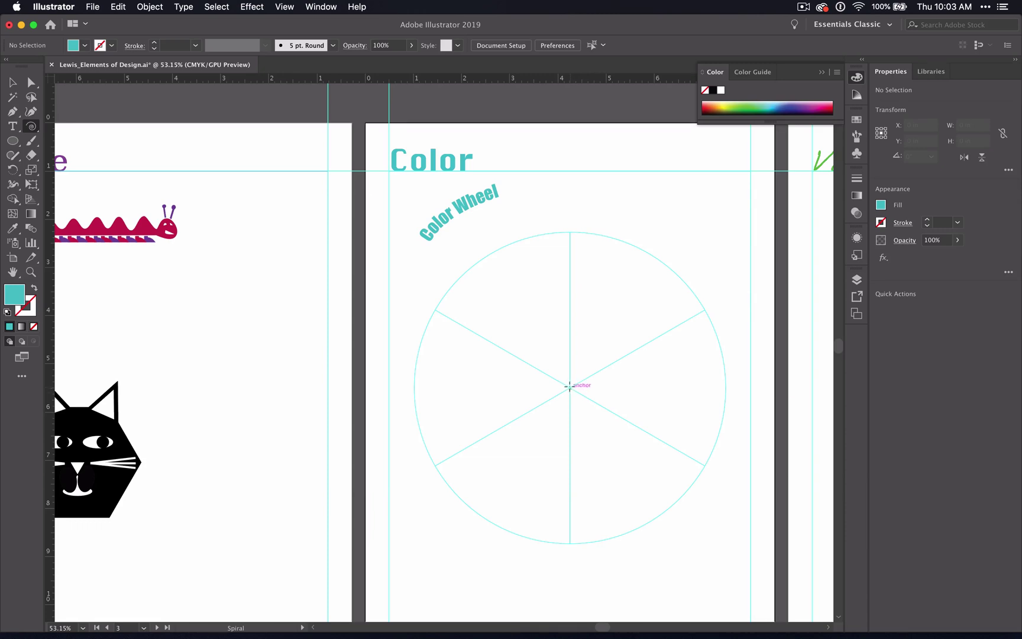
pyautogui.click(32, 127)
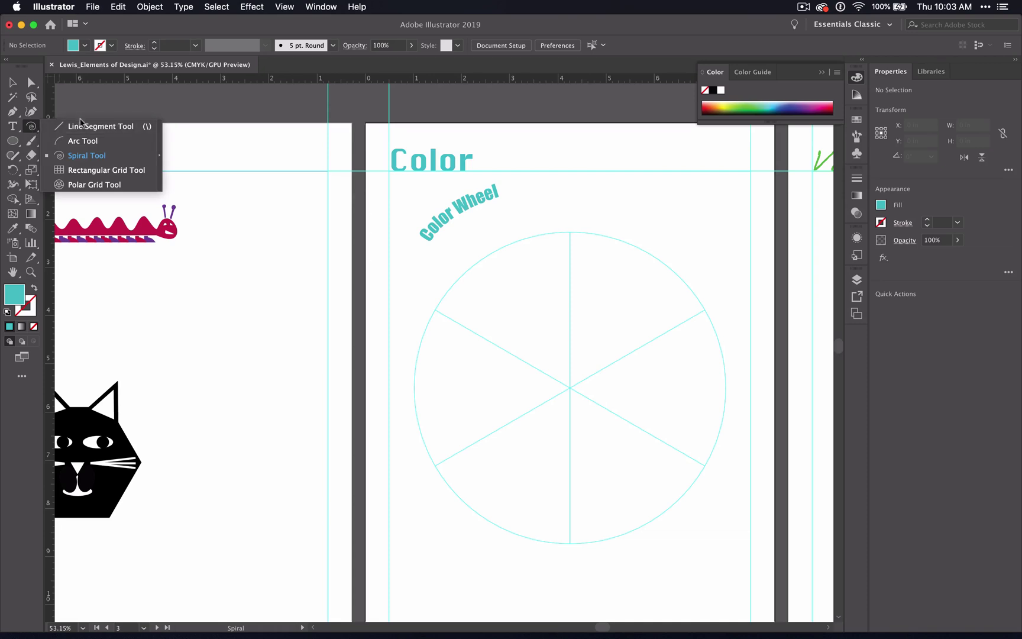
pyautogui.click(109, 155)
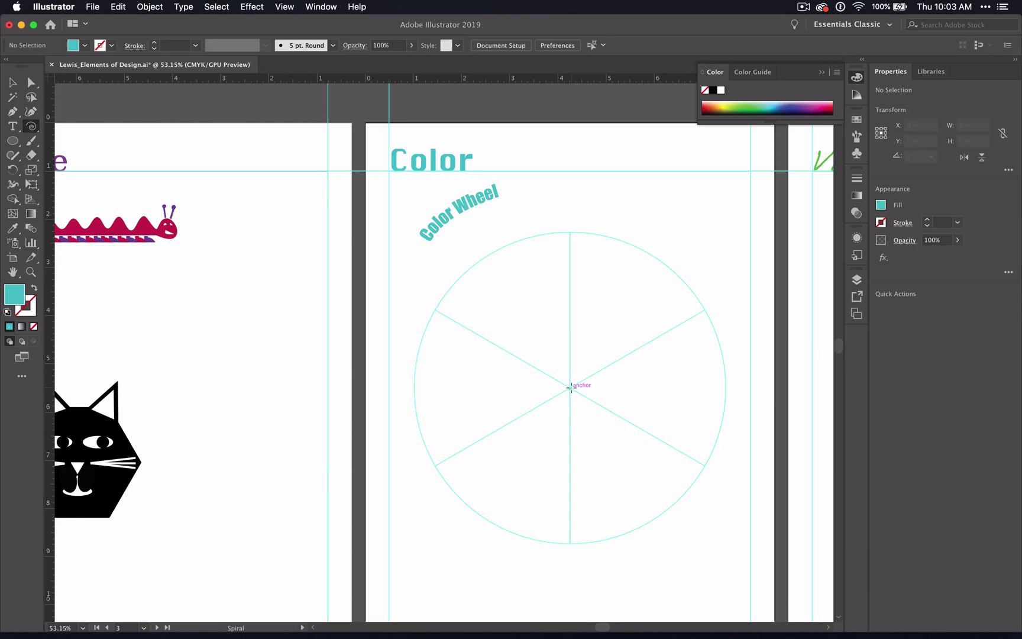
pyautogui.moveTo(571, 387); pyautogui.dragTo(654, 390)
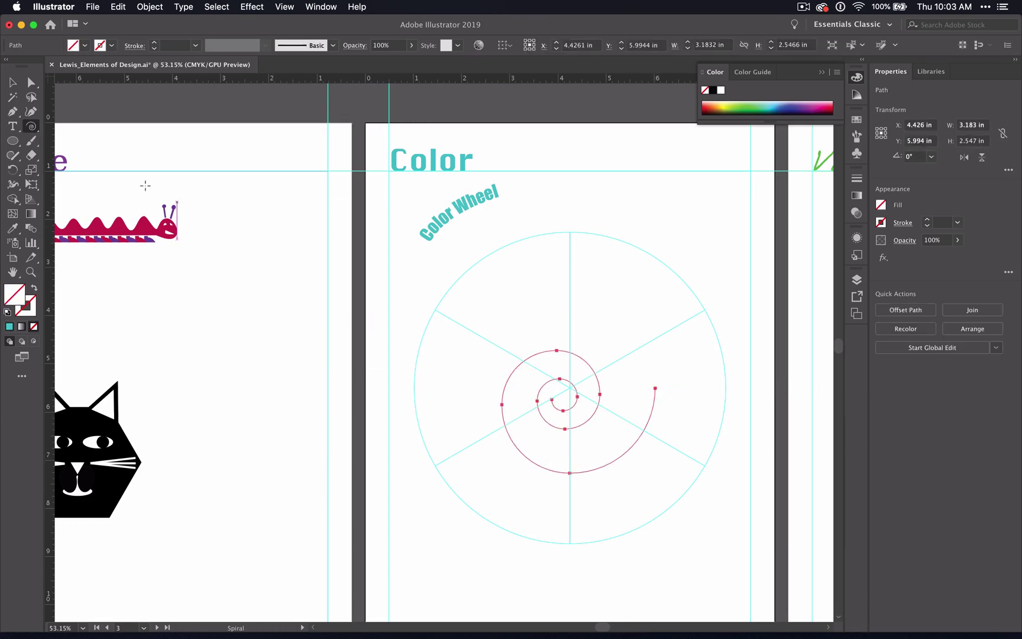
# Type 'Hue, Value, and Intensity' along the spiral, starting from its outer end
pyautogui.click(12, 127)
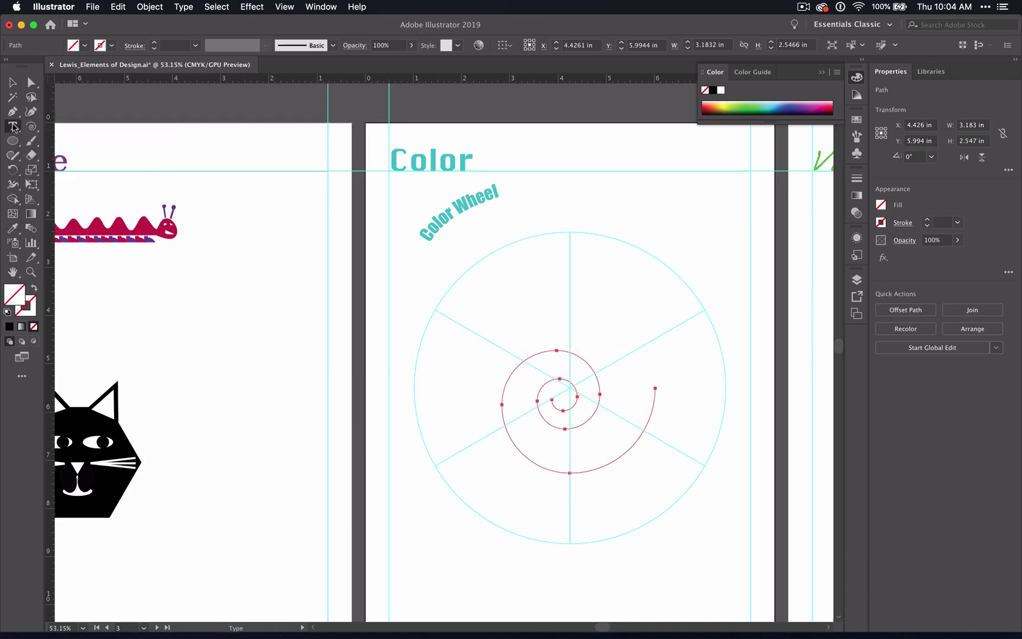
pyautogui.click(653, 402)
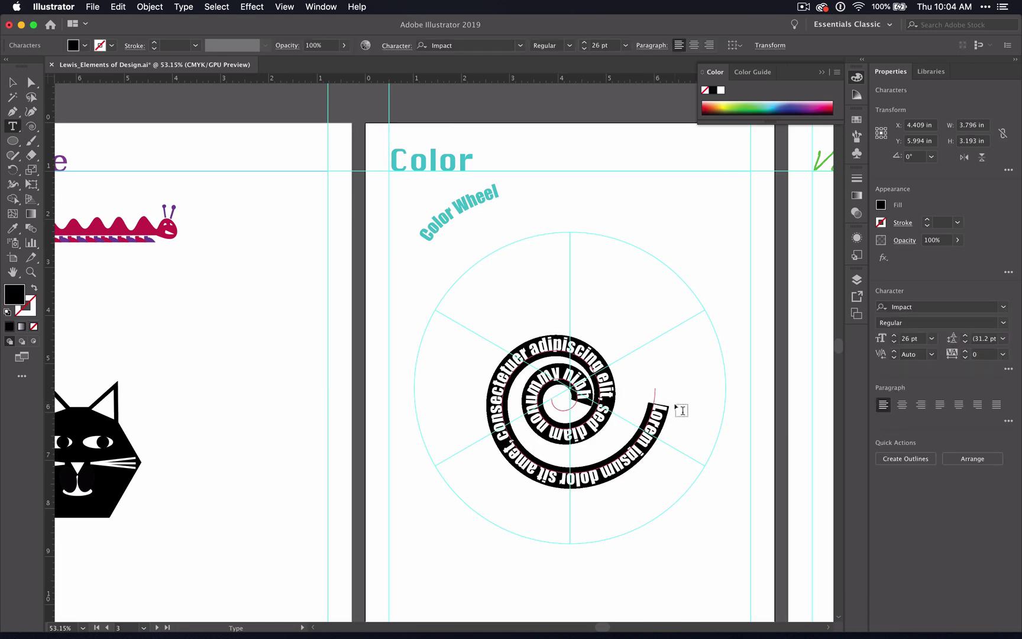
pyautogui.write('Hue')
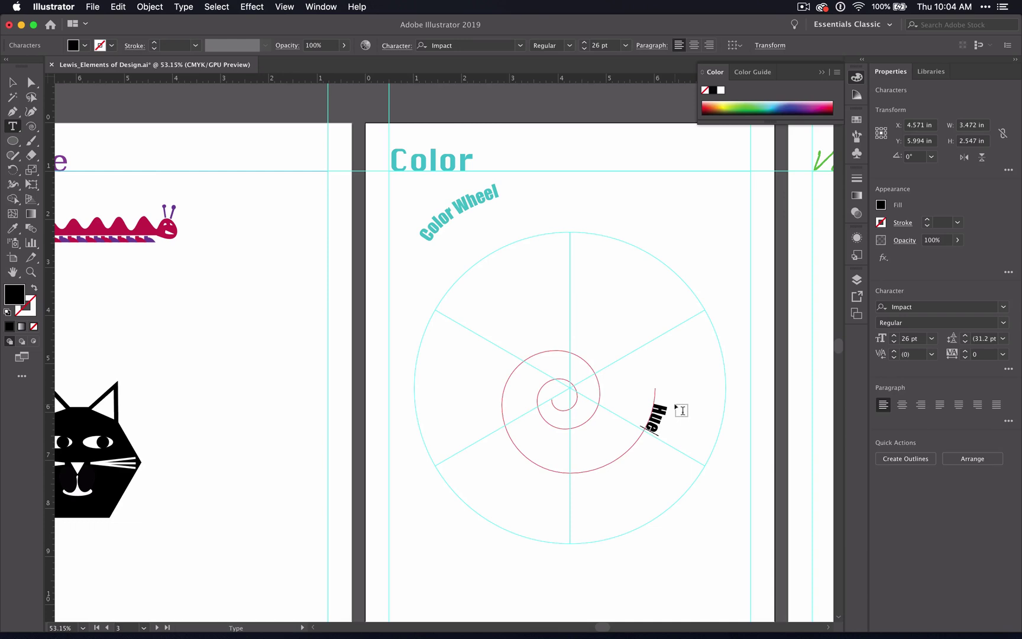
pyautogui.write(', Value,')
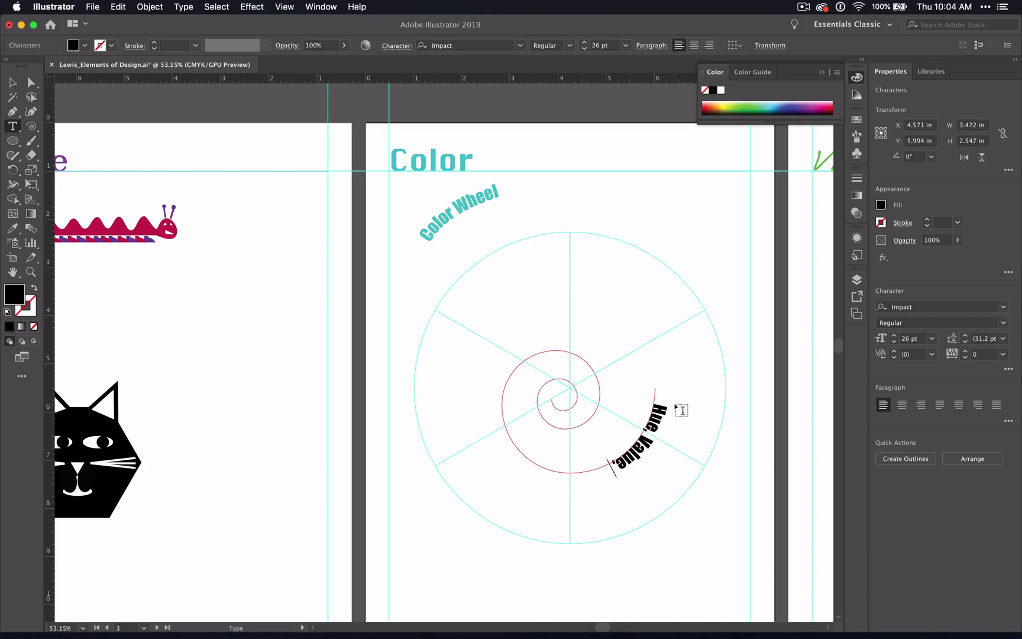
pyautogui.write(' and Intensity')
pyautogui.press('Escape')
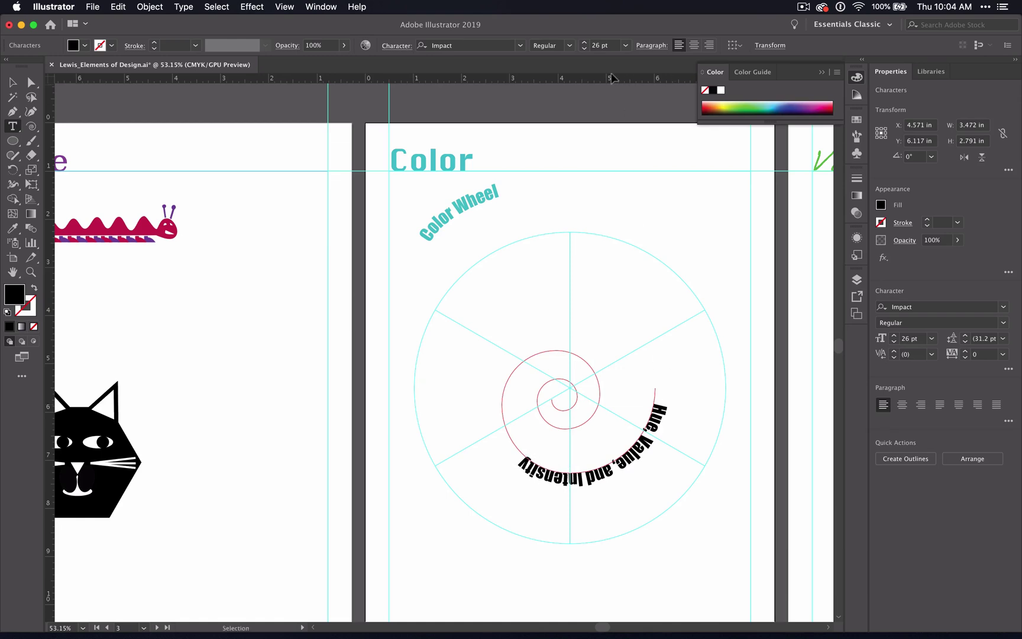
# Set the spiral text to Adobe Handwriting at 62 pt
pyautogui.click(11, 83)
pyautogui.click(12, 83)
pyautogui.click(520, 46)
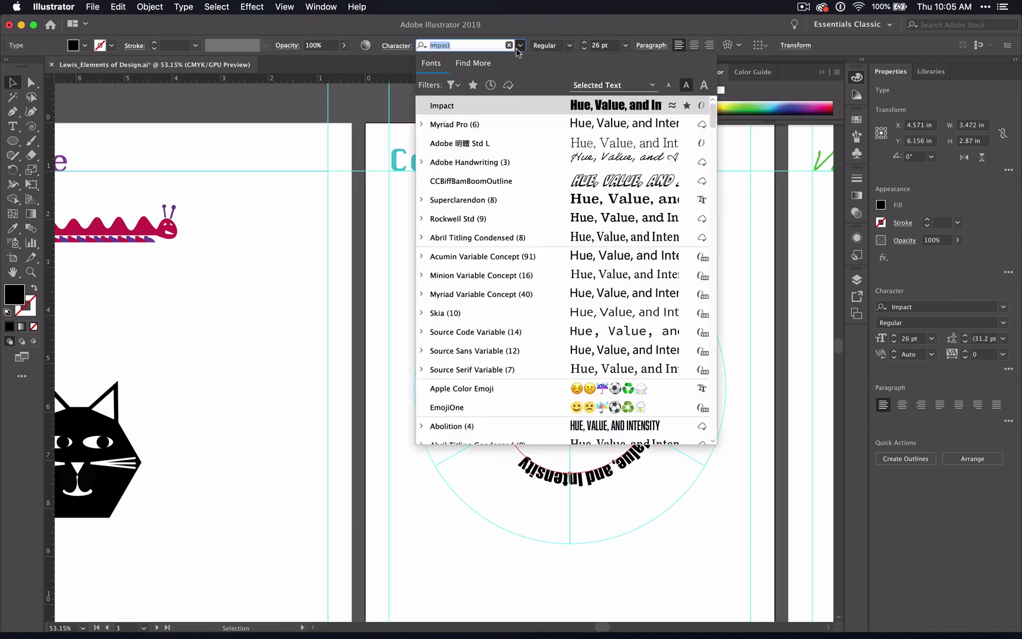
pyautogui.click(621, 159)
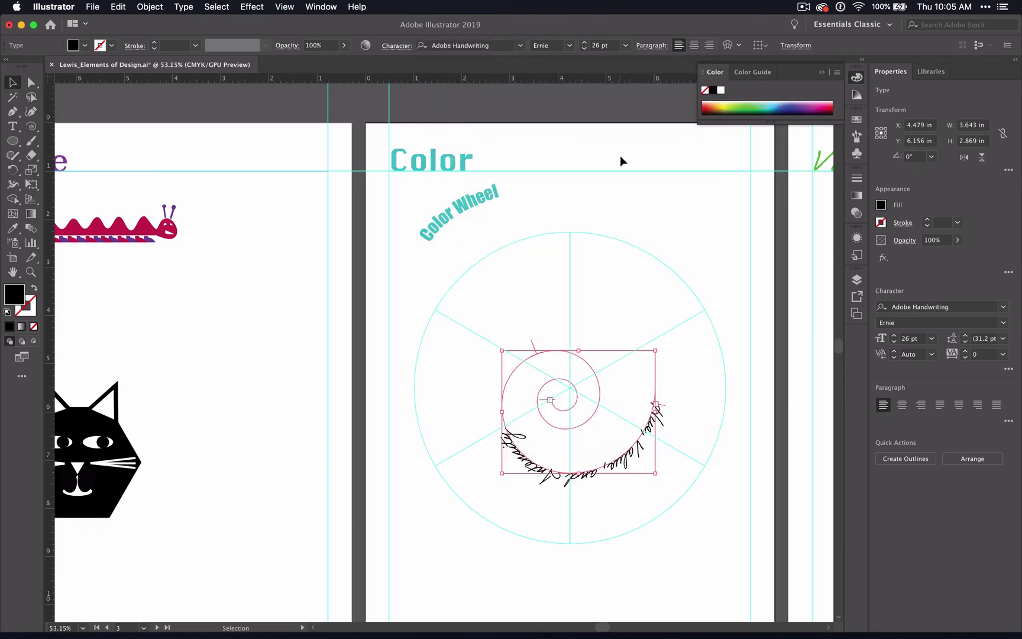
pyautogui.click(584, 43)
pyautogui.click(585, 43)
pyautogui.click(585, 43)
pyautogui.click(584, 43)
pyautogui.click(585, 43)
pyautogui.click(585, 43)
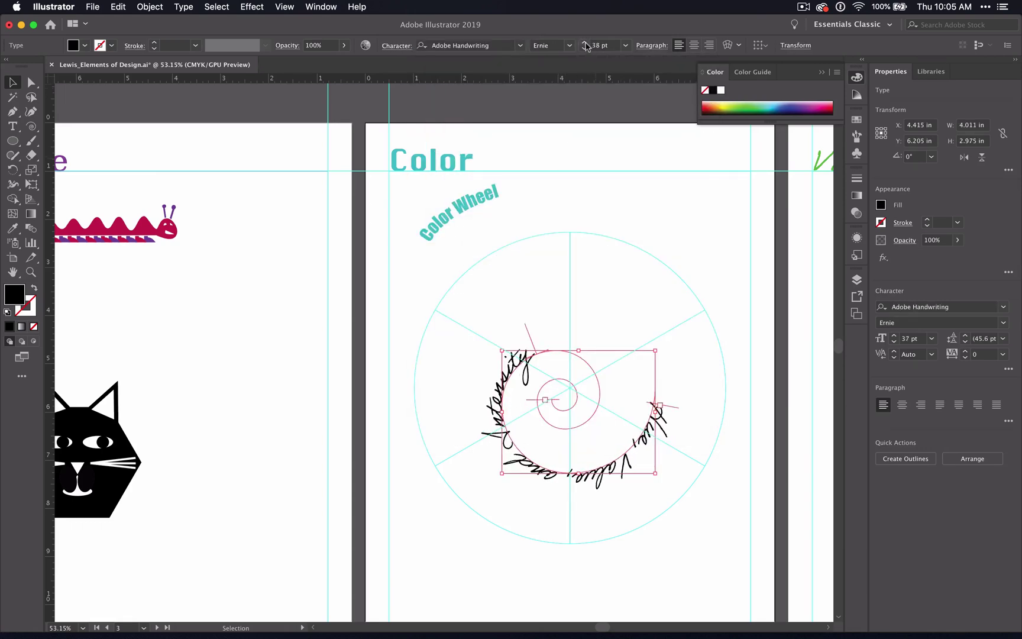
pyautogui.click(585, 44)
pyautogui.click(585, 44)
pyautogui.click(585, 43)
pyautogui.click(584, 44)
pyautogui.click(585, 44)
pyautogui.click(585, 44)
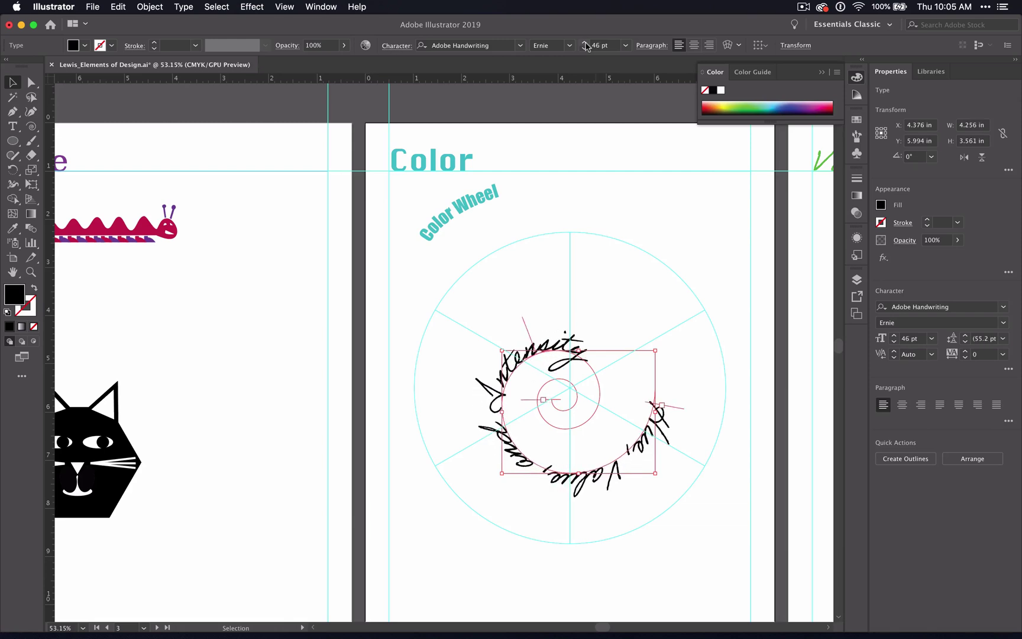
pyautogui.click(585, 44)
pyautogui.click(585, 44)
pyautogui.click(584, 44)
pyautogui.click(584, 44)
pyautogui.click(585, 43)
pyautogui.click(585, 43)
pyautogui.click(585, 44)
pyautogui.click(585, 44)
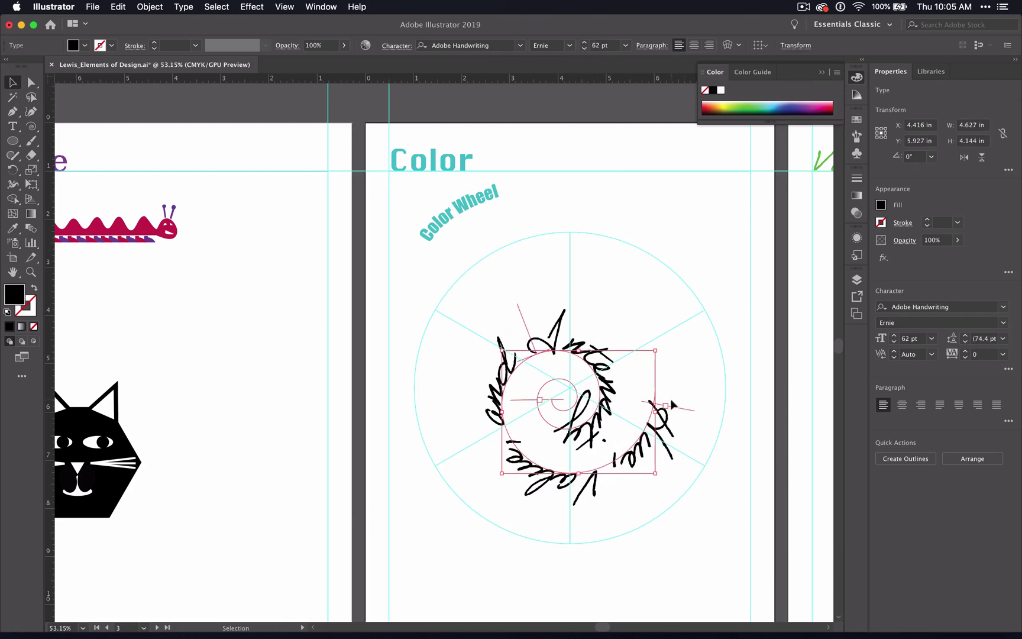
# Drag the path-type bracket to shift where the text starts along the spiral
pyautogui.scroll(5, 672, 404)
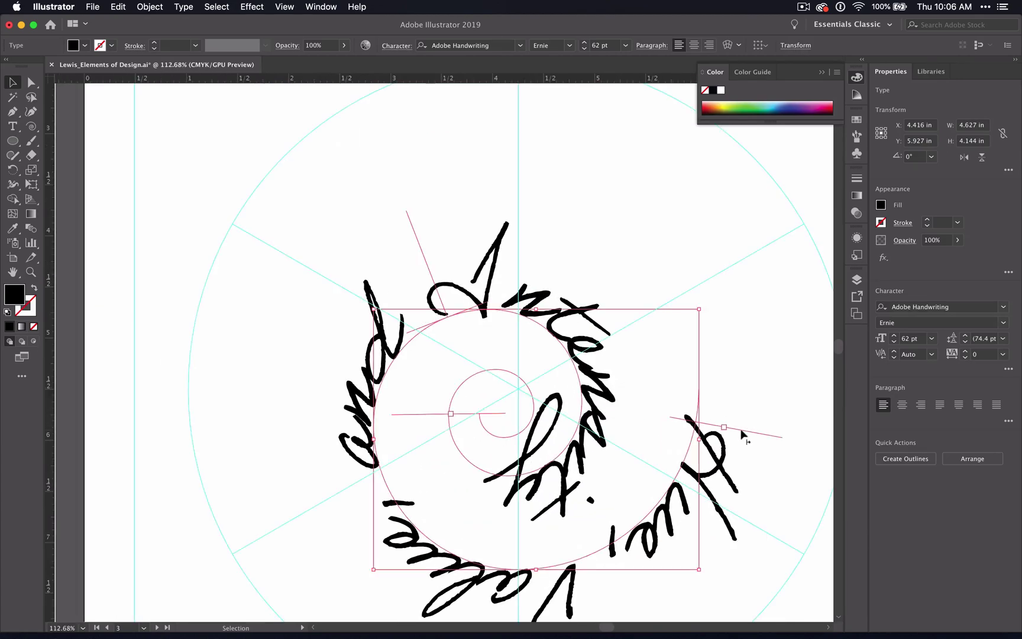
pyautogui.moveTo(742, 431); pyautogui.dragTo(701, 418)
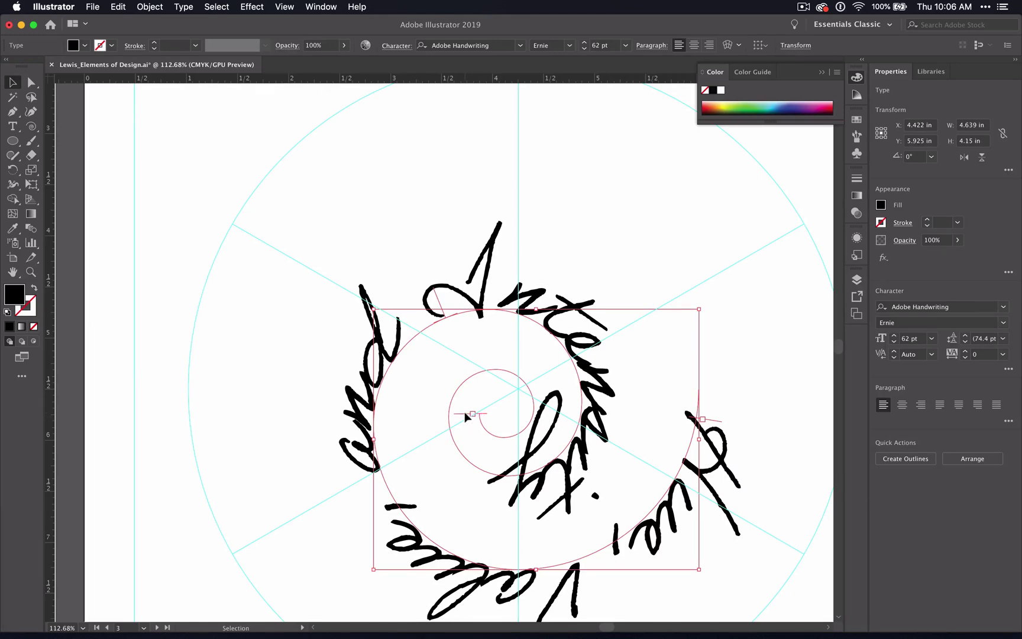
pyautogui.moveTo(464, 412); pyautogui.dragTo(470, 436)
# Check the teal fill value of the Color Wheel title in the Color Picker
pyautogui.scroll(-5, 611, 563)
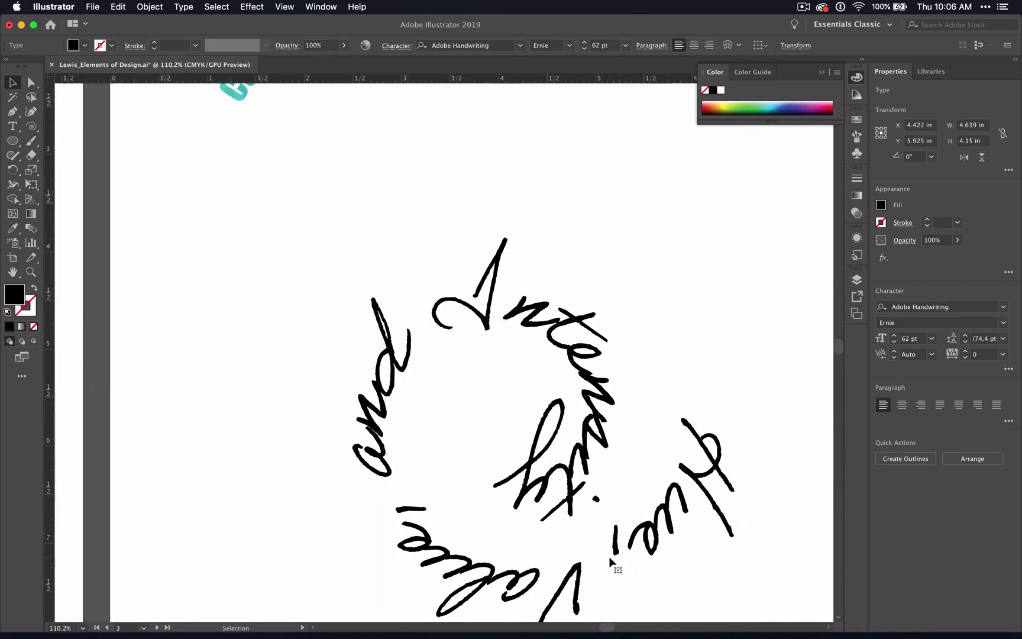
pyautogui.click(464, 321)
pyautogui.doubleClick(14, 294)
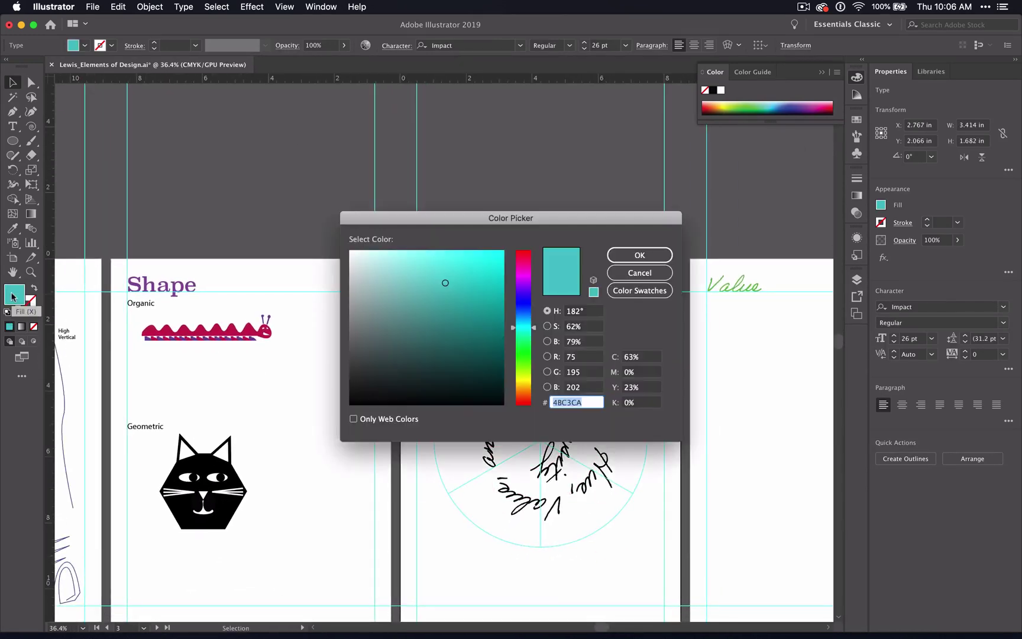
pyautogui.click(637, 256)
# Give the spiral text the teal fill 4fc3c1 and the font Bradley Hand Bold
pyautogui.click(535, 452)
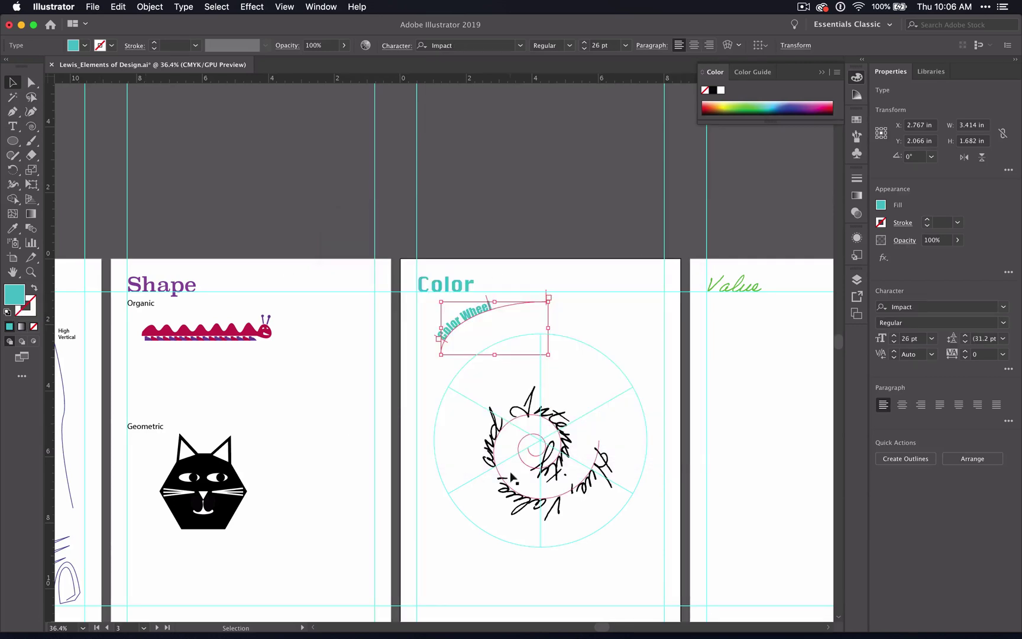
pyautogui.write('4fc3c1')
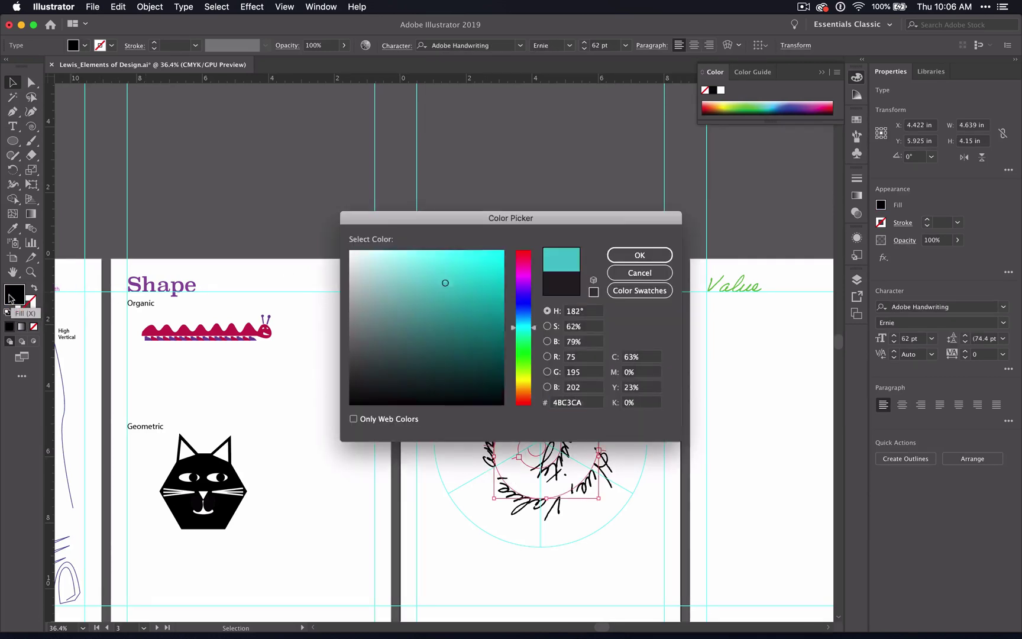
pyautogui.press('Return')
pyautogui.press('Down')
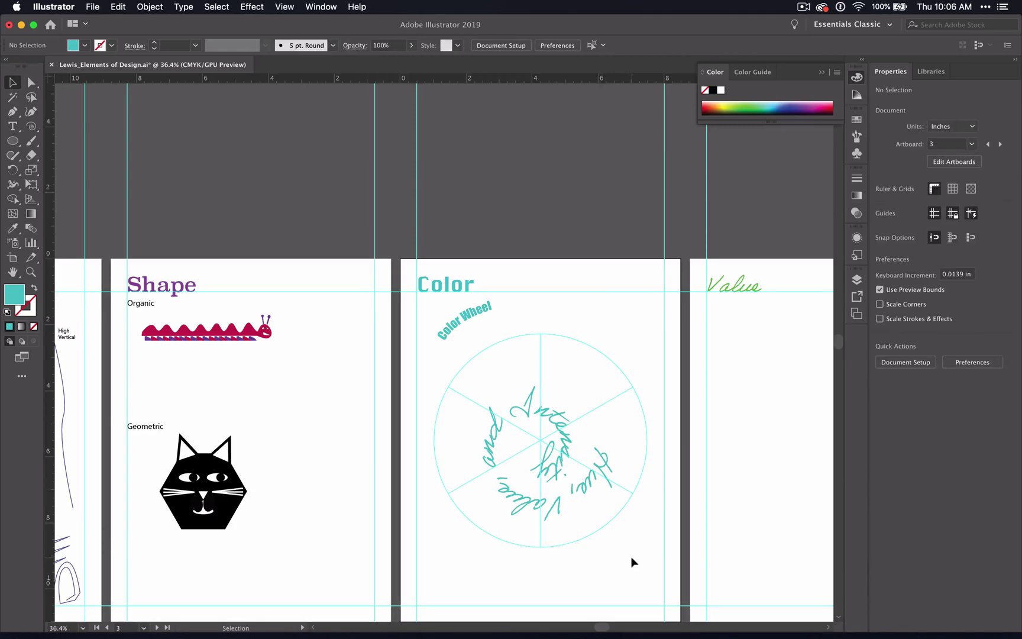
pyautogui.click(32, 126)
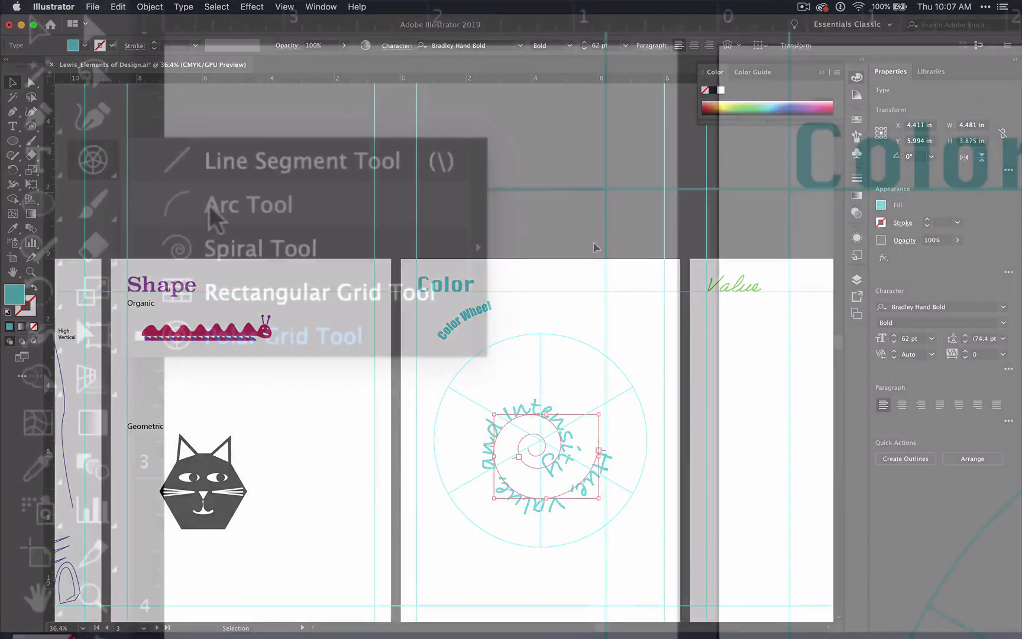